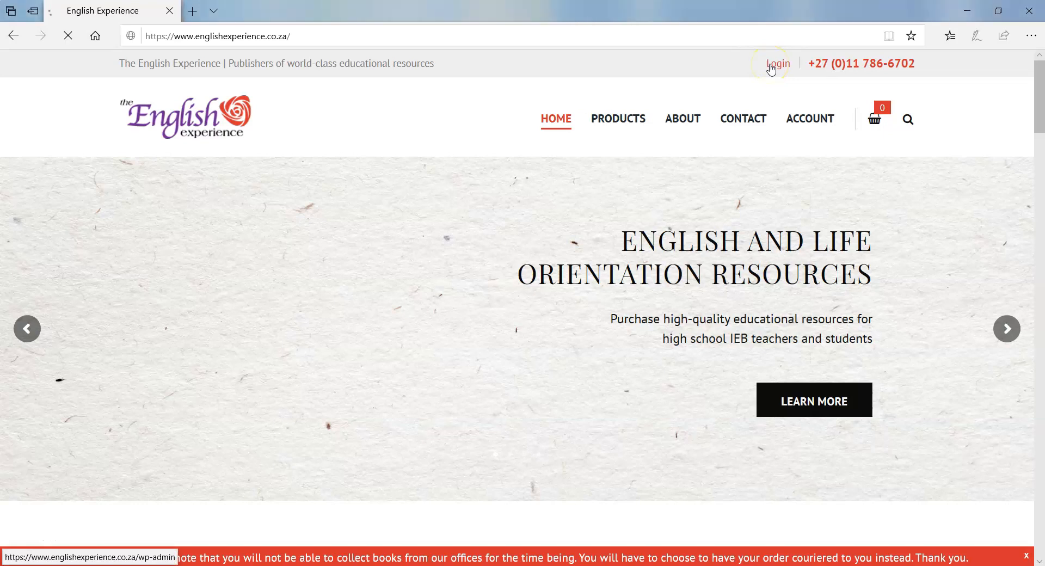
- Enter the account e-mail as the username and move on to the password field
left_click(525, 235)
left_click(450, 291)
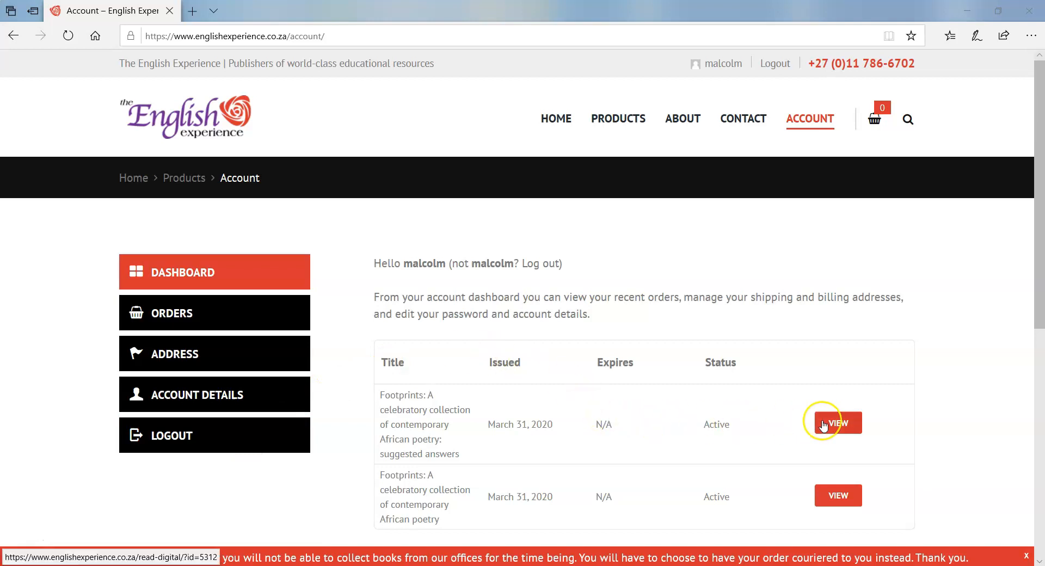
- Open the Footprints poetry book's summary page and start reading it in the reader
left_click(838, 496)
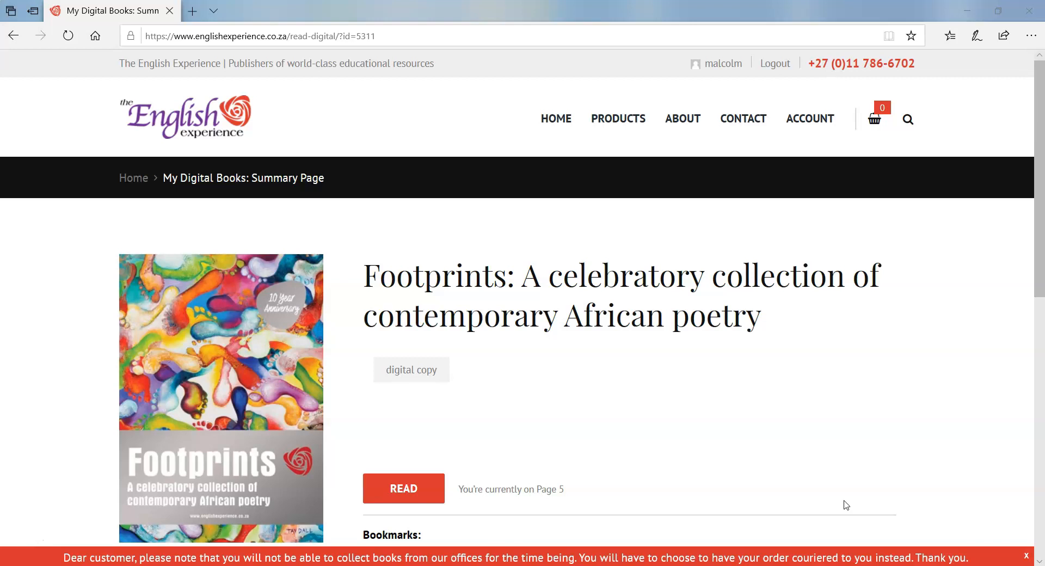
left_click(402, 491)
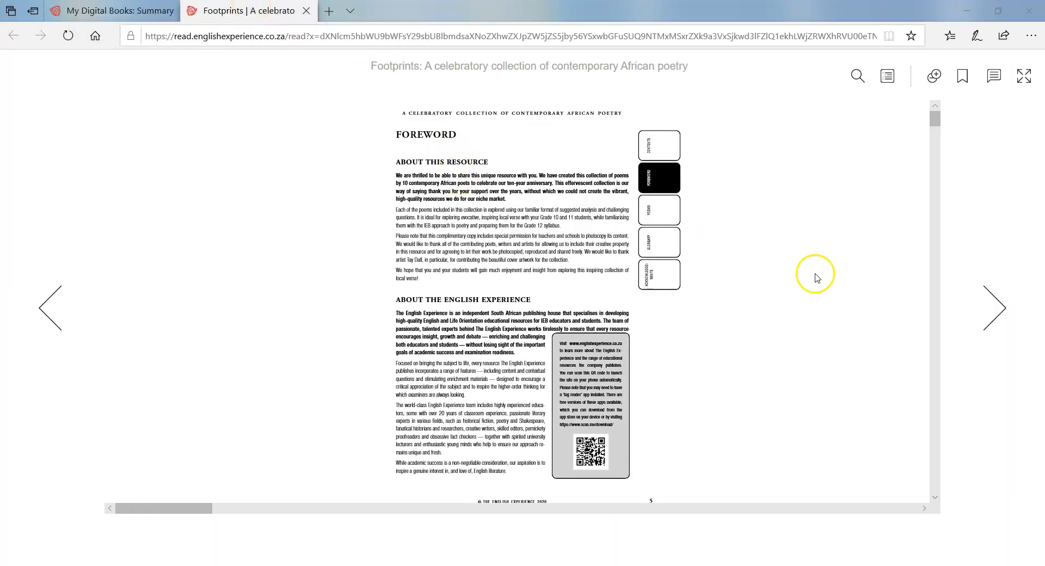
left_click(993, 310)
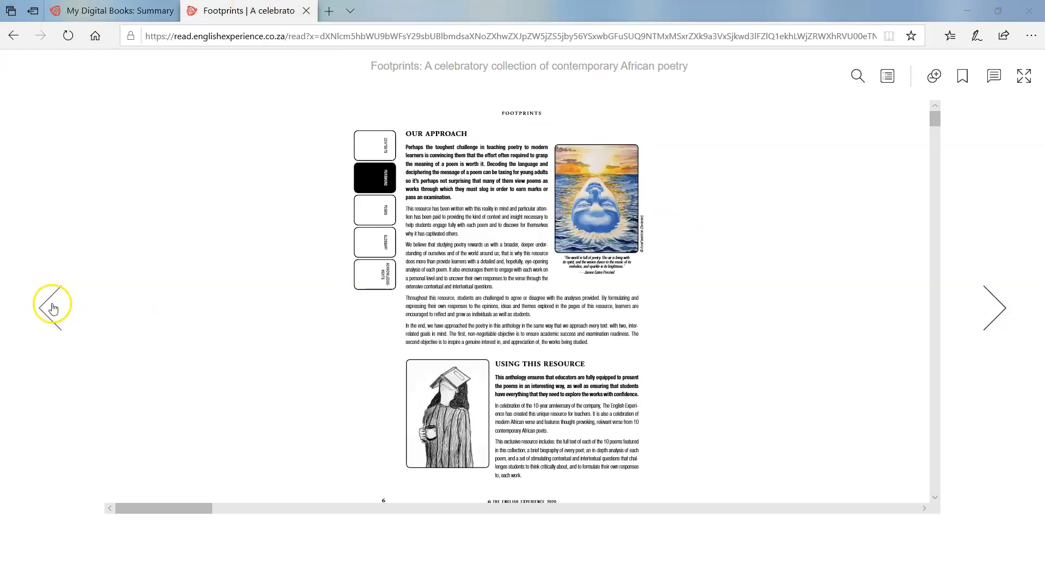
left_click(48, 305)
left_click_drag(934, 118, 936, 113)
mouse_move(158, 510)
left_mouse_down()
mouse_move(170, 512)
mouse_move(158, 509)
left_mouse_up()
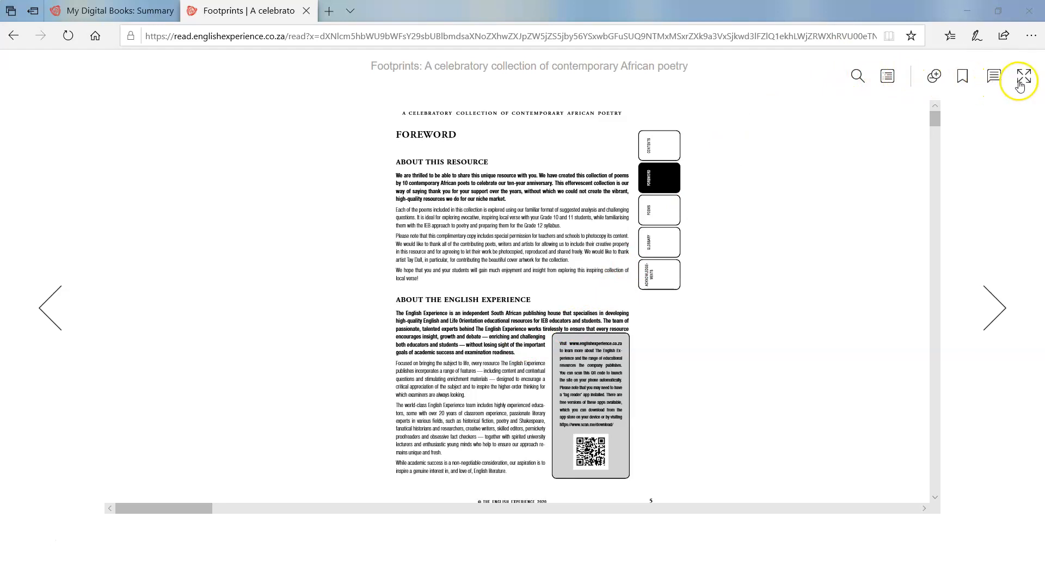
- Search the book for 'mandela' and open the page 104 poem 'The Empty Space We Call Mandela'
left_click(856, 78)
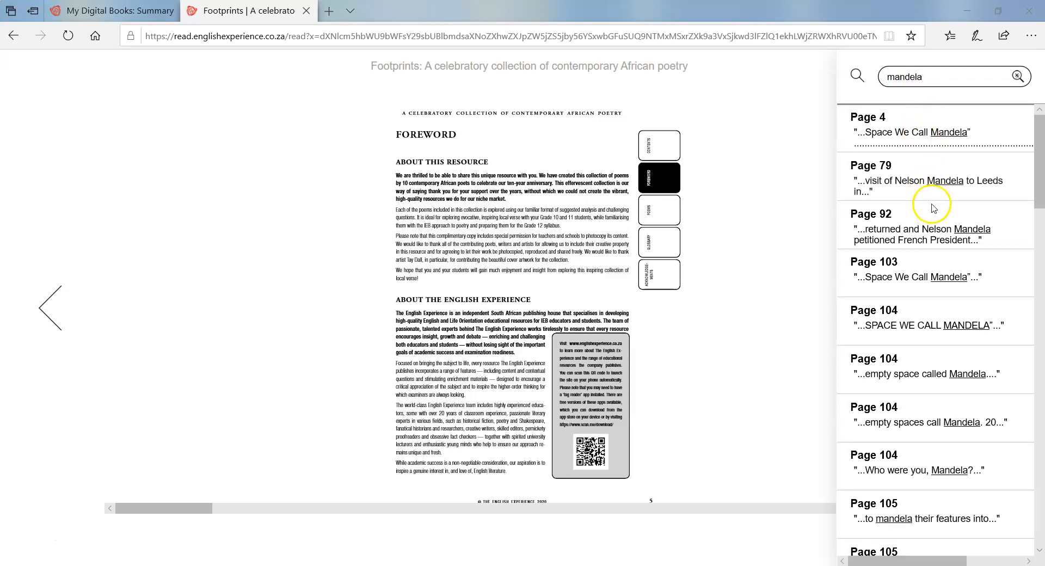
left_click(926, 332)
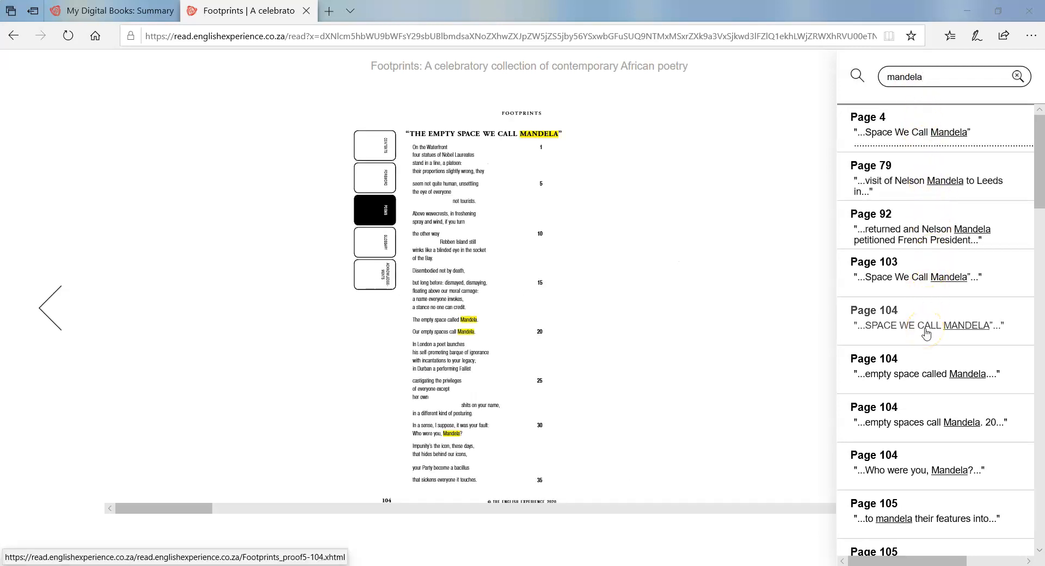
left_click(752, 302)
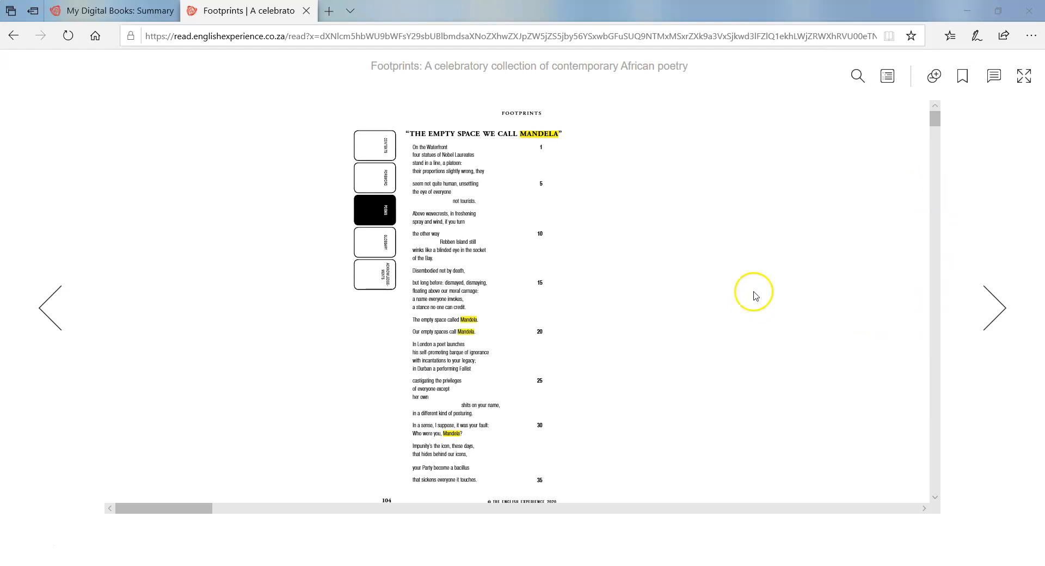
- Go through the contents under Poems, past Sunscreen and Route 62, to 'Black Joy'
left_click(888, 77)
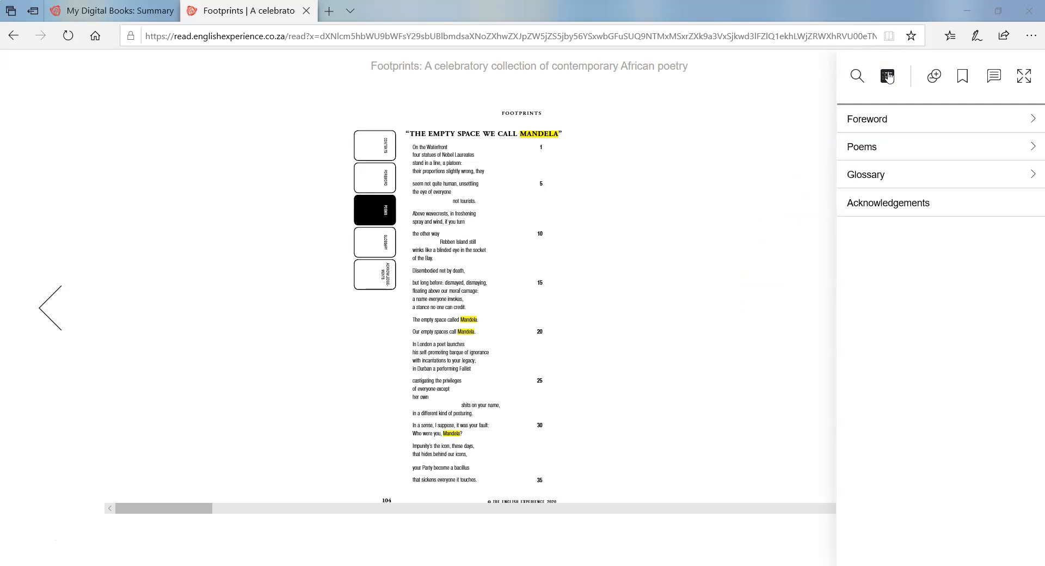
left_click(875, 150)
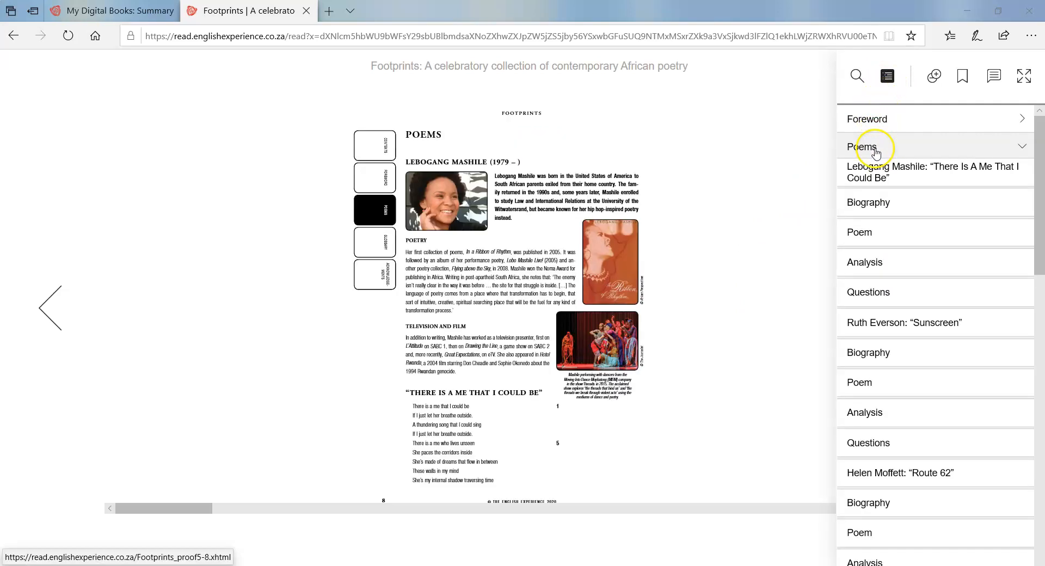
left_click(911, 325)
scroll(925, 350, "down", 1)
left_click(894, 309)
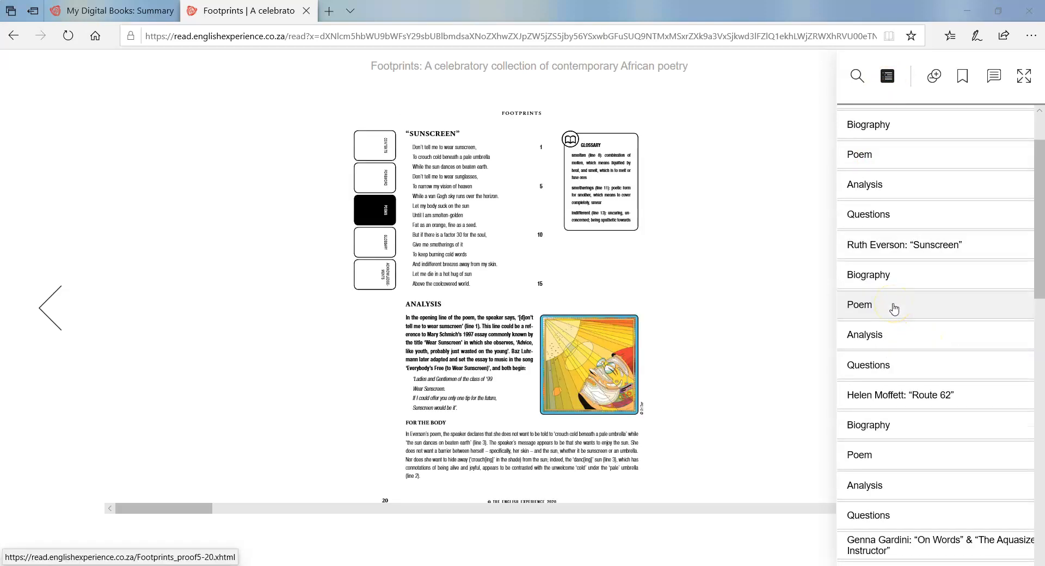
scroll(926, 347, "down", 1)
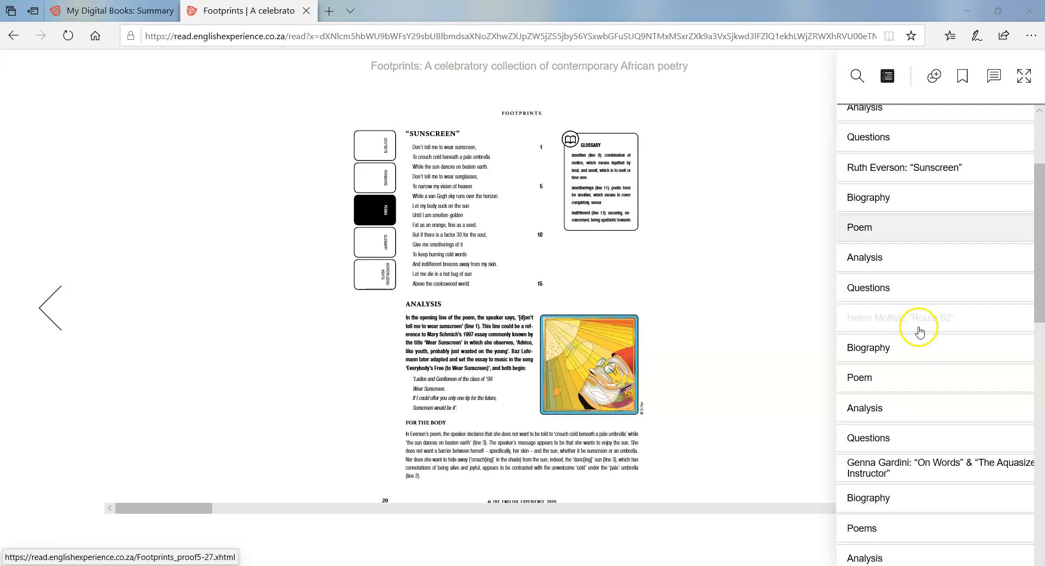
left_click(920, 326)
scroll(962, 373, "down", 5)
left_click(928, 305)
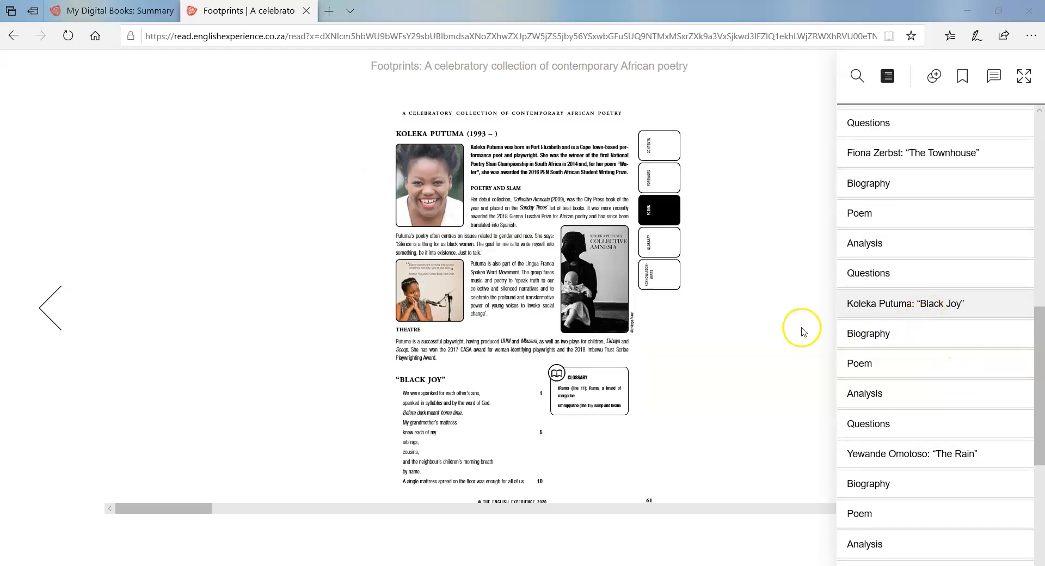
- Turn two pages to the 'Black Joy' analysis on page 63 and show the zoom control
left_click(977, 321)
left_click(982, 323)
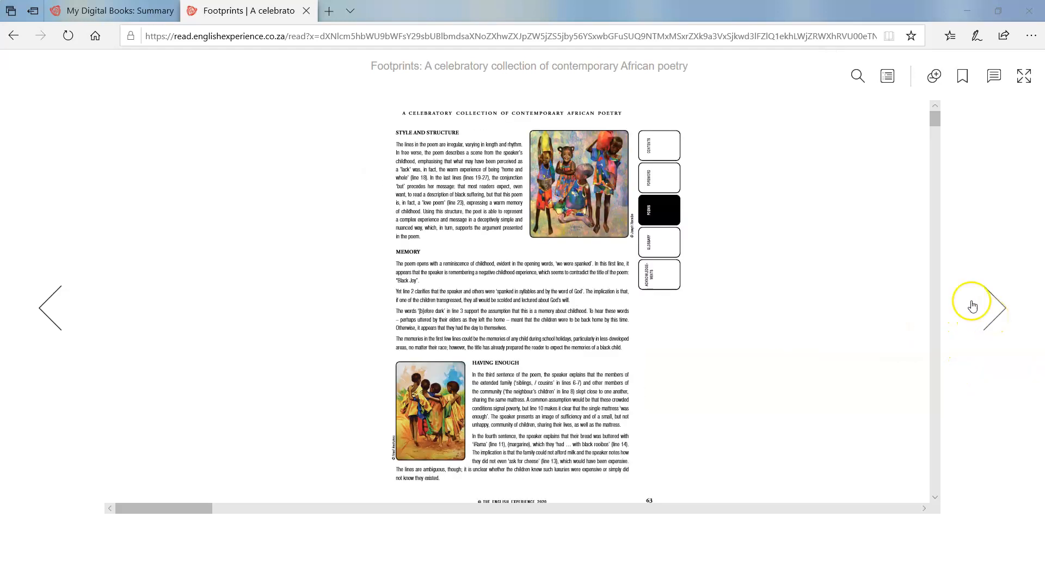
left_click(935, 76)
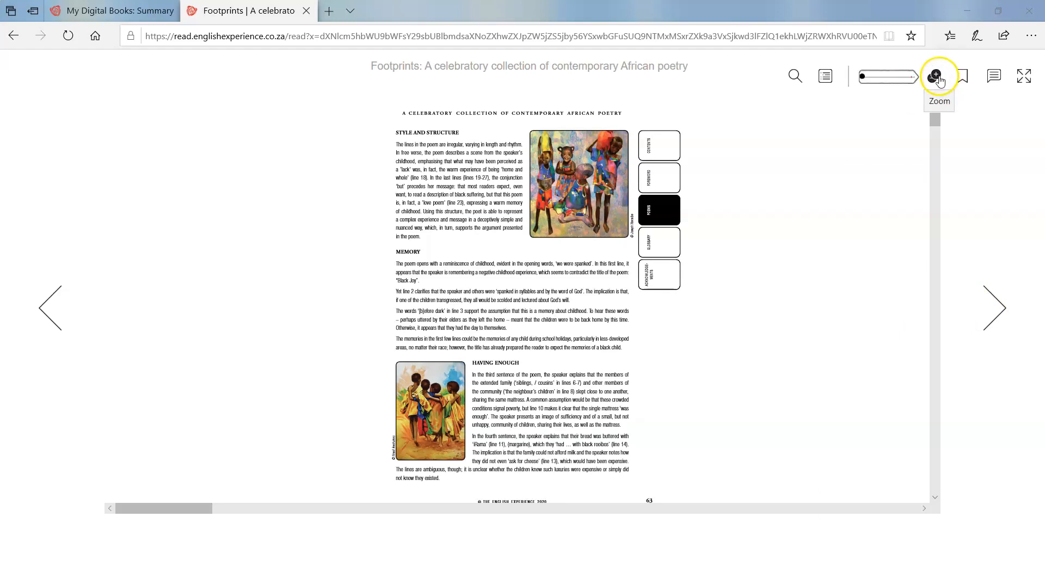
- Zoom the page to about halfway, turn on to the 'War Wound' section, and magnify further
left_click_drag(865, 80, 887, 80)
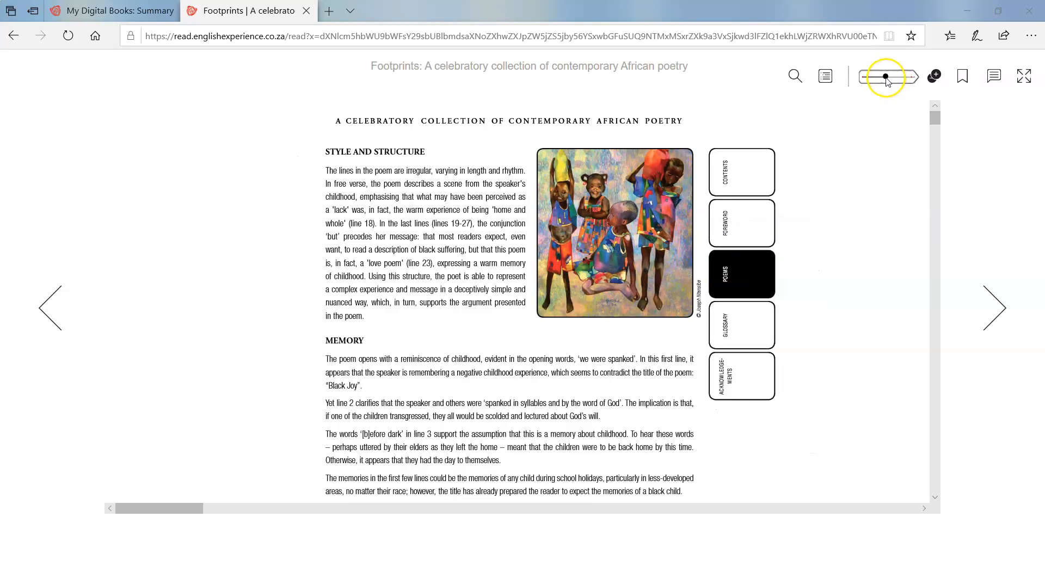
left_click(996, 297)
scroll(933, 117, "down", 3)
scroll(933, 116, "up", 3)
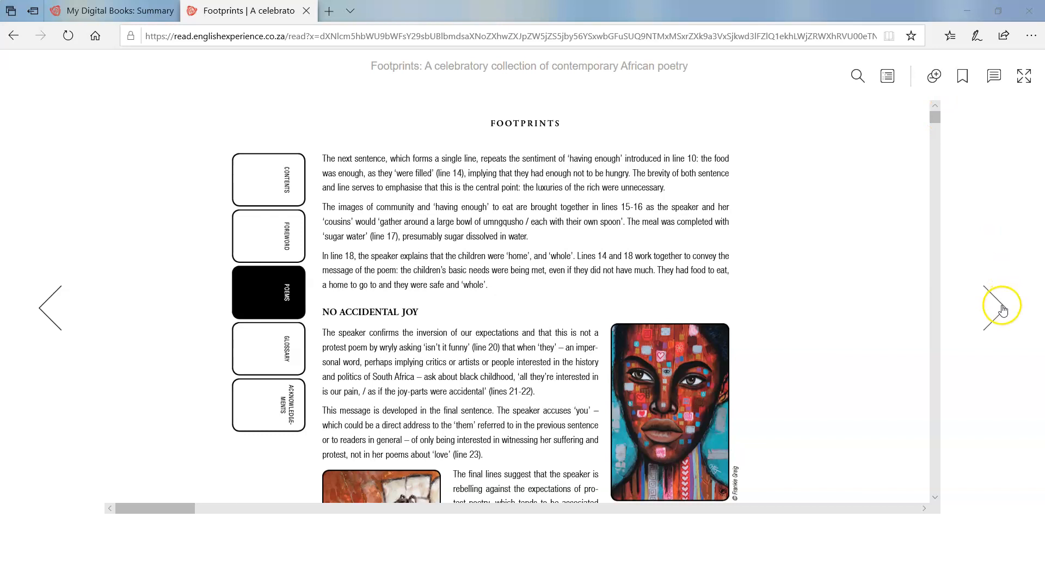
left_click(999, 306)
scroll(935, 117, "down", 2)
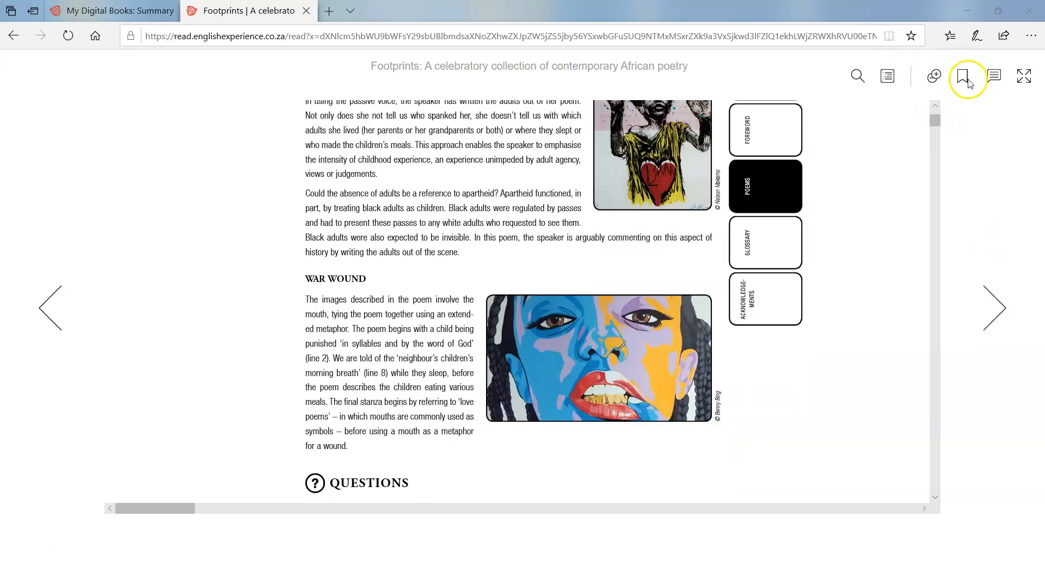
mouse_move(928, 89)
left_click(904, 77)
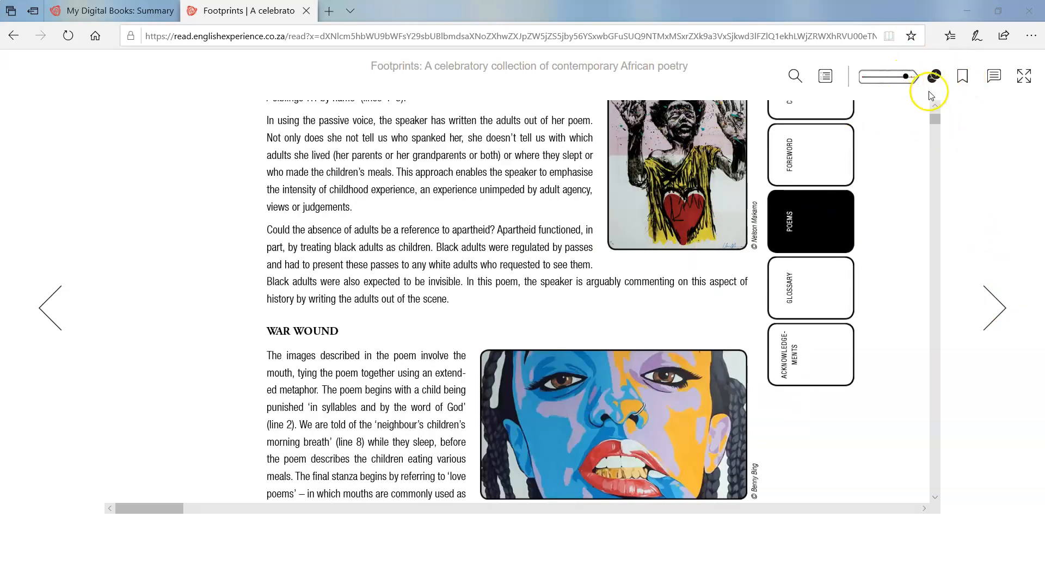
- Bookmark page 65, jump to it from the bookmark list, and start a new note there
left_click(964, 79)
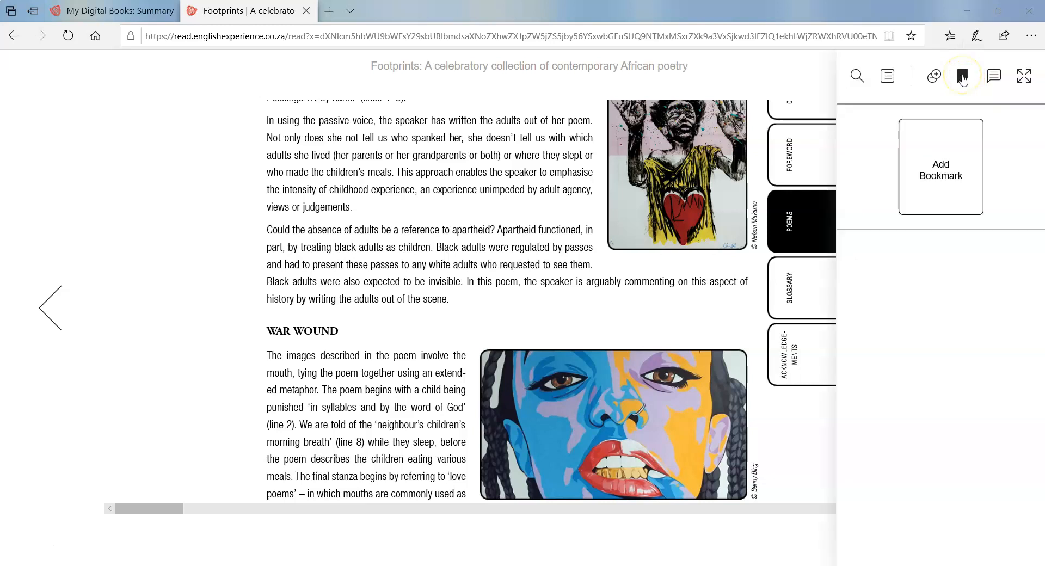
left_click(933, 183)
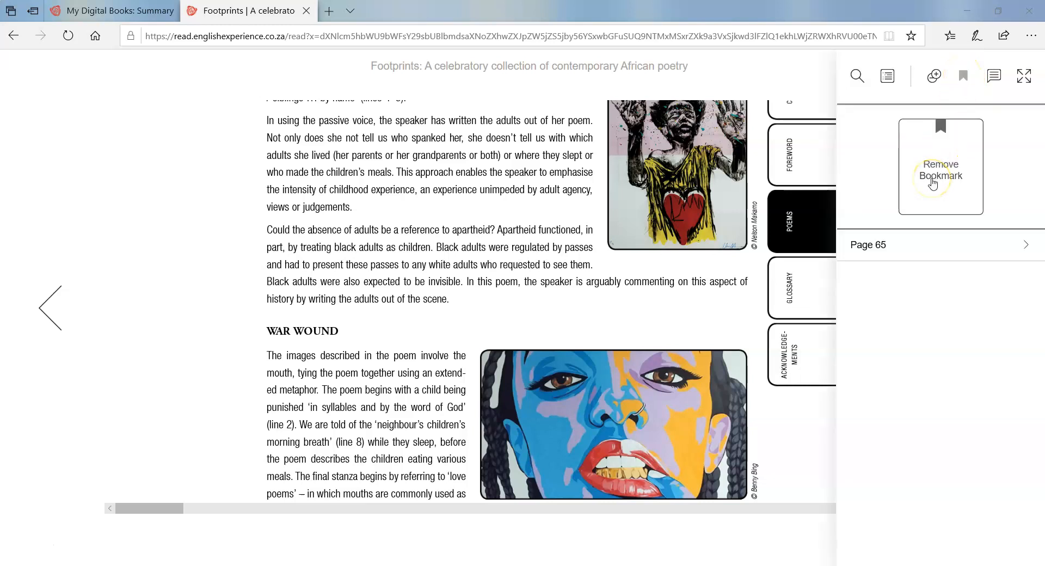
left_click(914, 245)
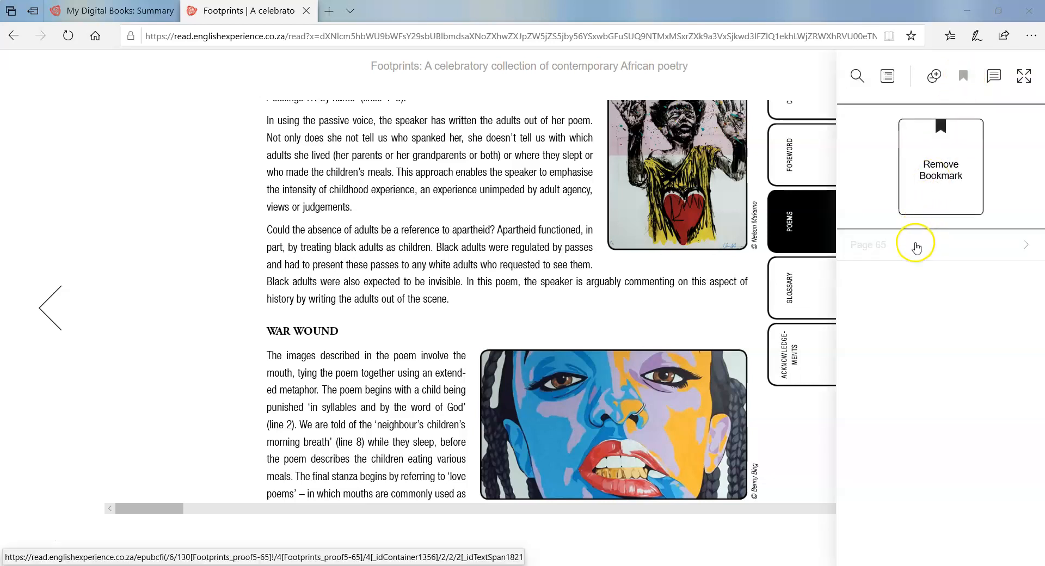
left_click(996, 81)
left_click(916, 146)
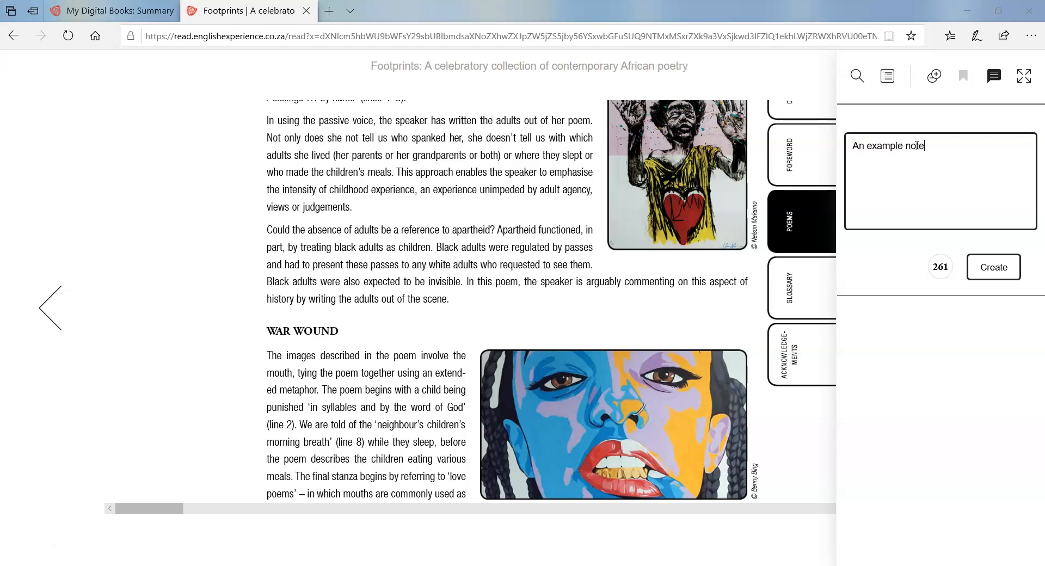
- Save 'An example note.' to page 65, close the notes, and turn to the questions page
type("An example note.")
left_click(1003, 267)
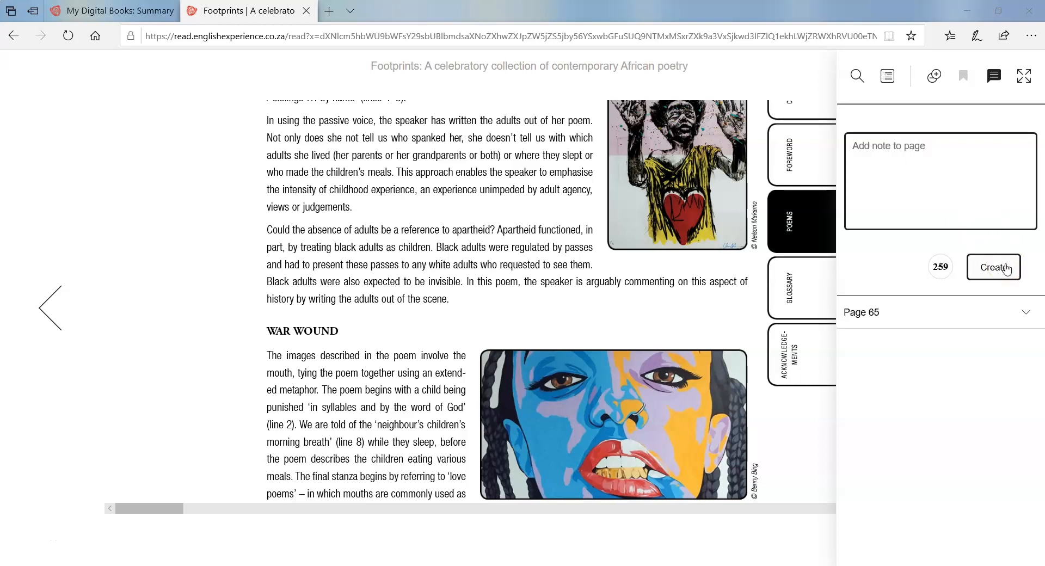
left_click(539, 99)
left_click(995, 309)
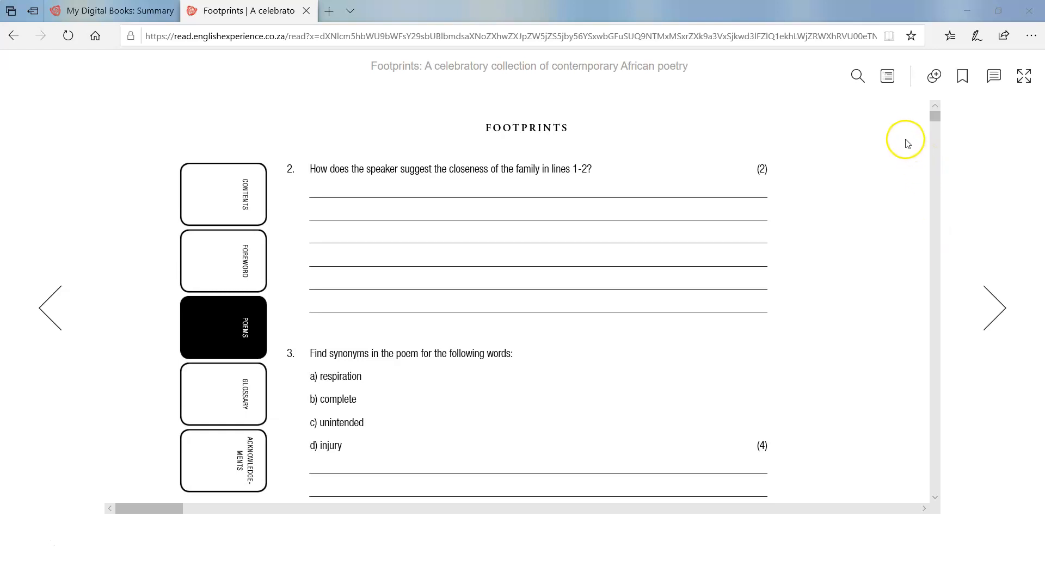
- Go fullscreen, jump via the contents to Yewande Omotoso, and page to 'The Rain' commentary
left_click(1023, 79)
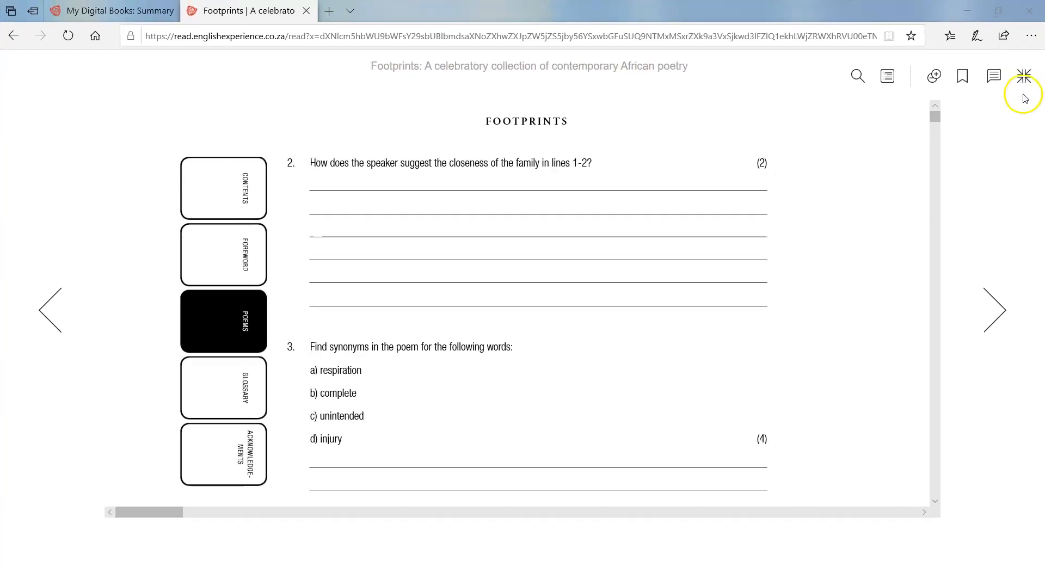
left_click(888, 76)
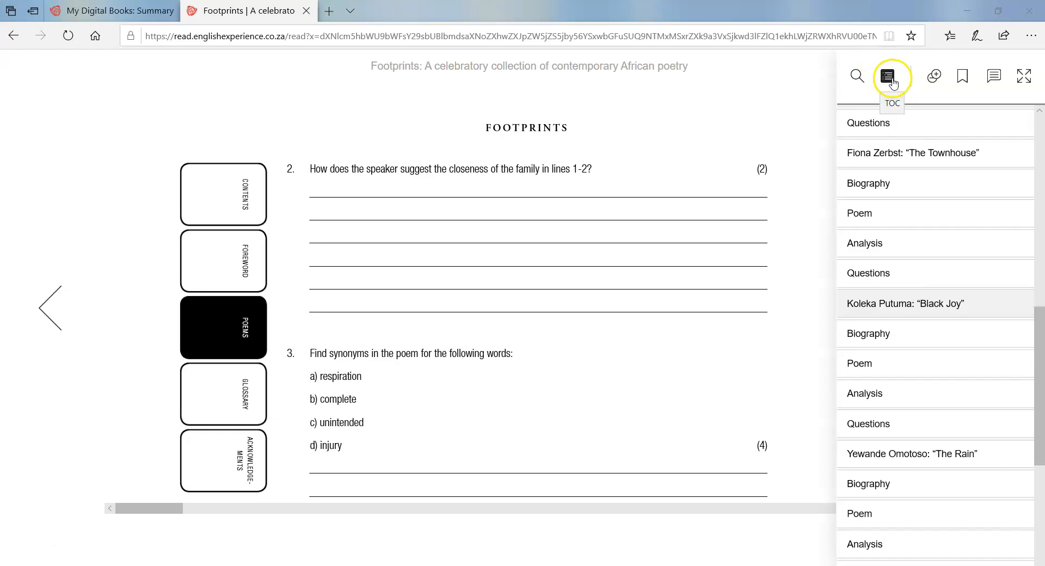
left_click_drag(1035, 319, 1040, 368)
left_click(941, 275)
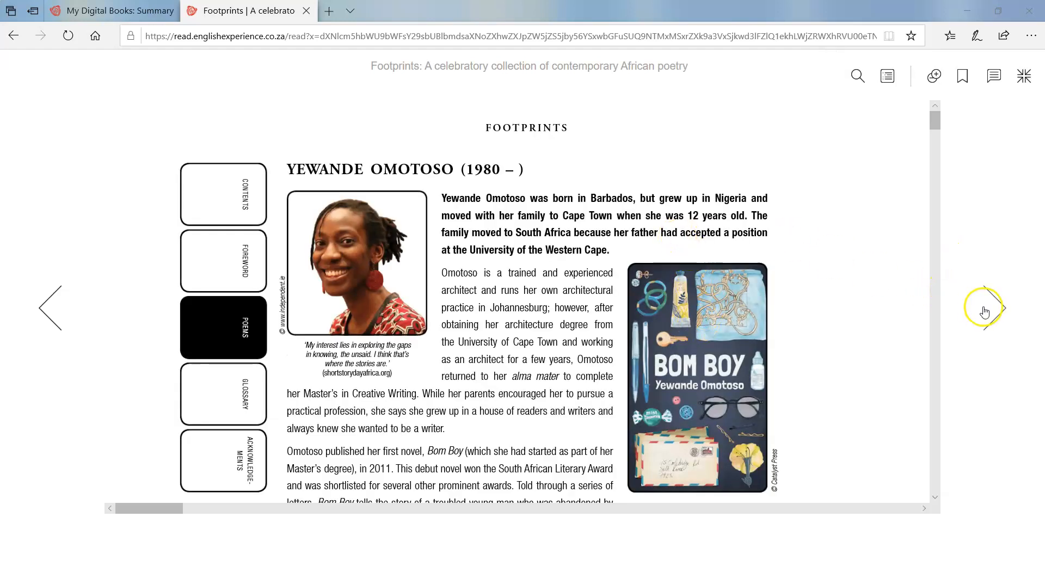
left_click(988, 310)
left_click(978, 315)
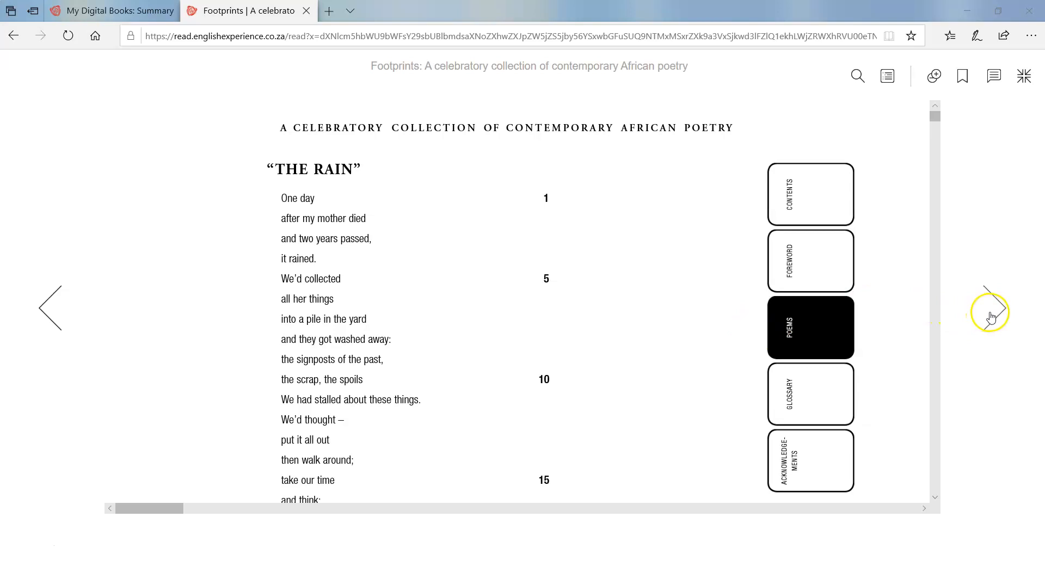
scroll(800, 324, "down", 3)
scroll(800, 324, "down", 5)
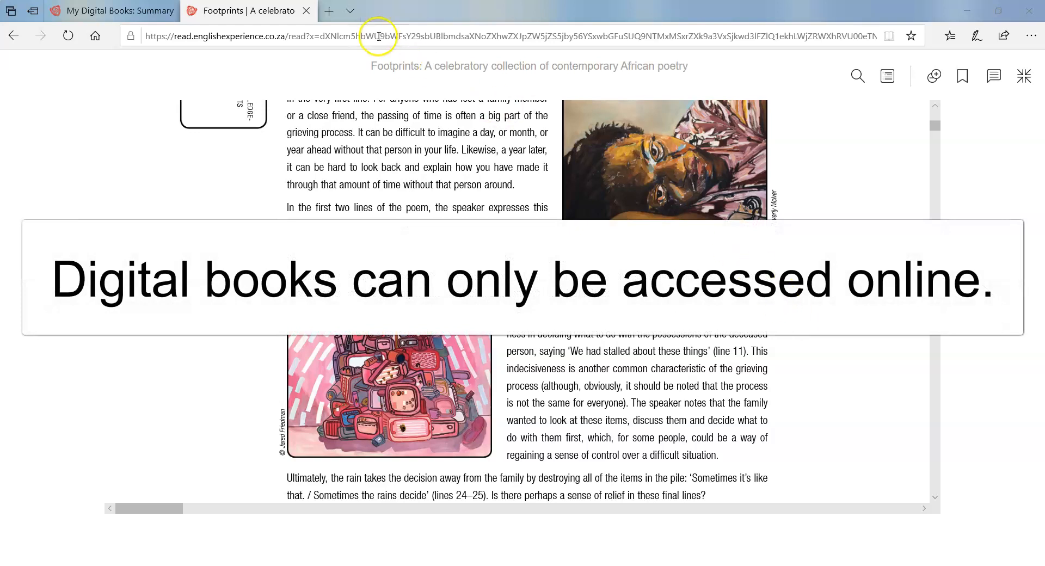
- Close the Footprints reader tab, look over the My Digital Books summary, and log out
left_click(307, 11)
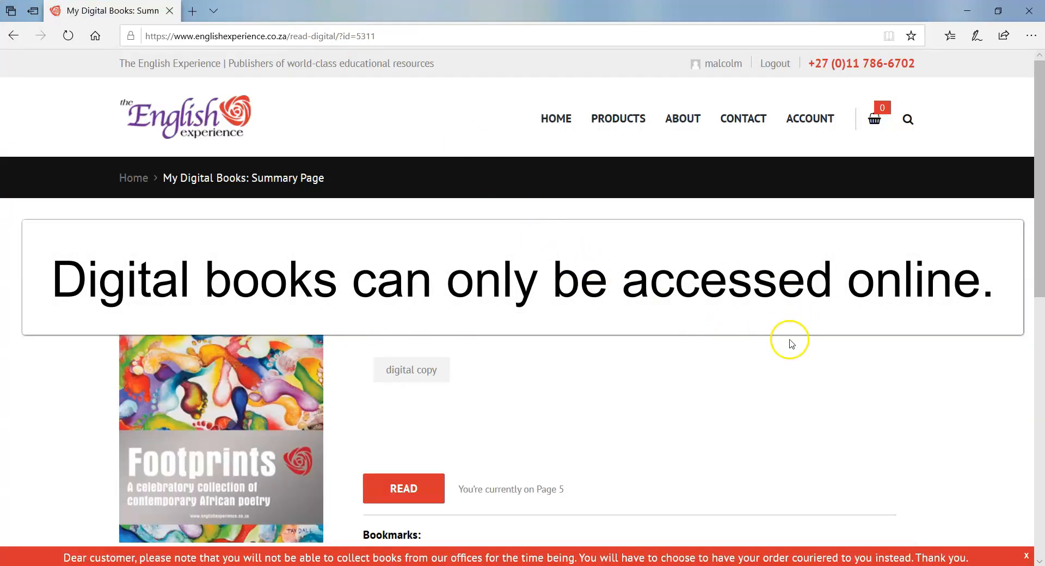
scroll(791, 346, "down", 3)
scroll(792, 349, "down", 3)
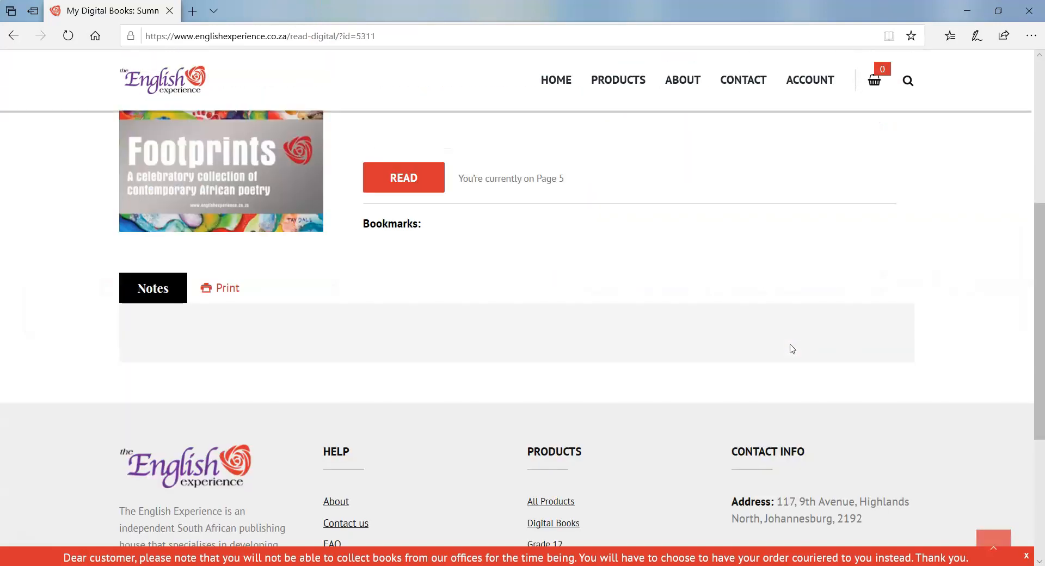
scroll(792, 348, "up", 6)
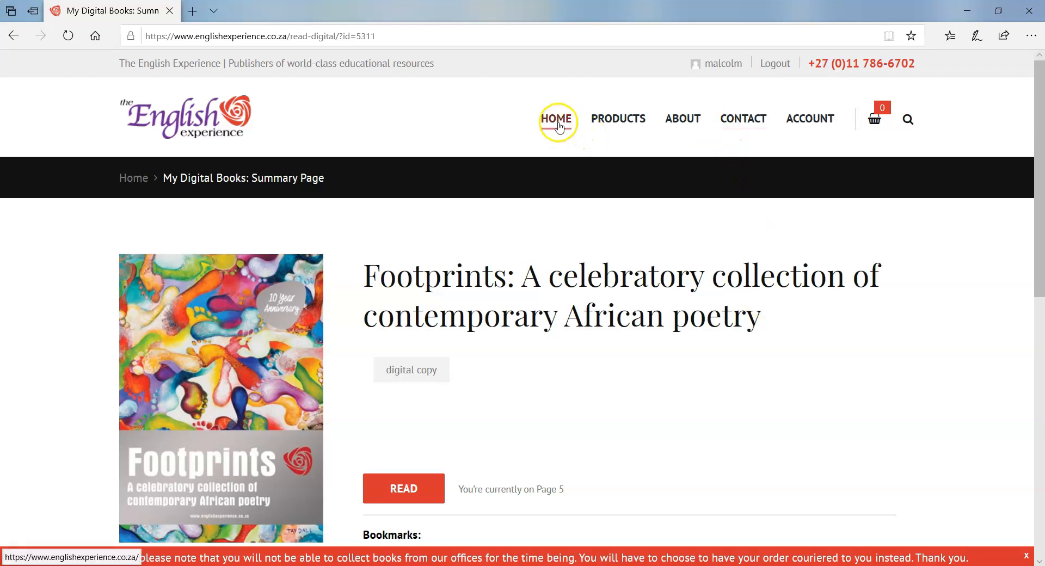
left_click(784, 70)
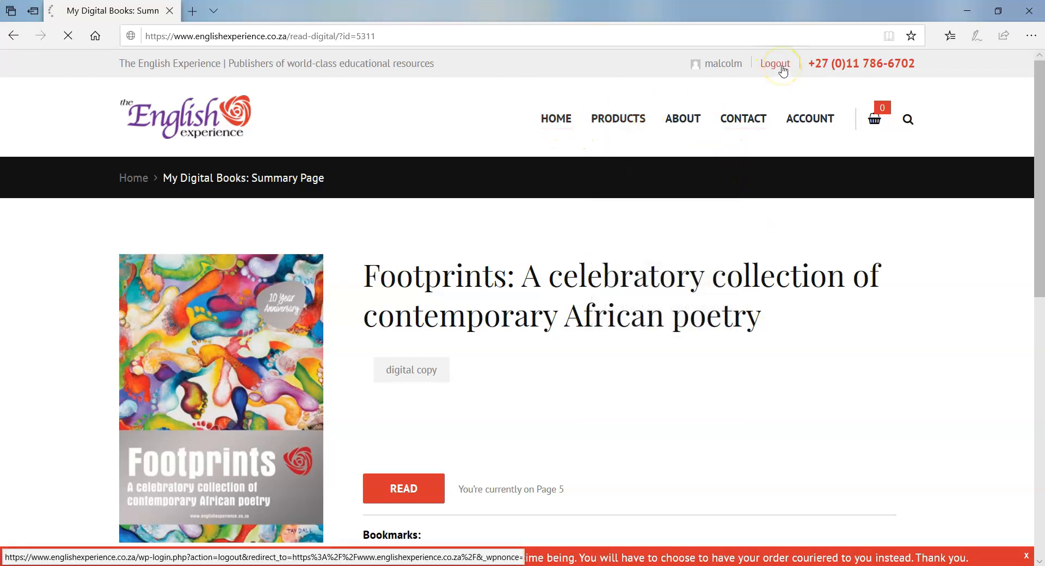